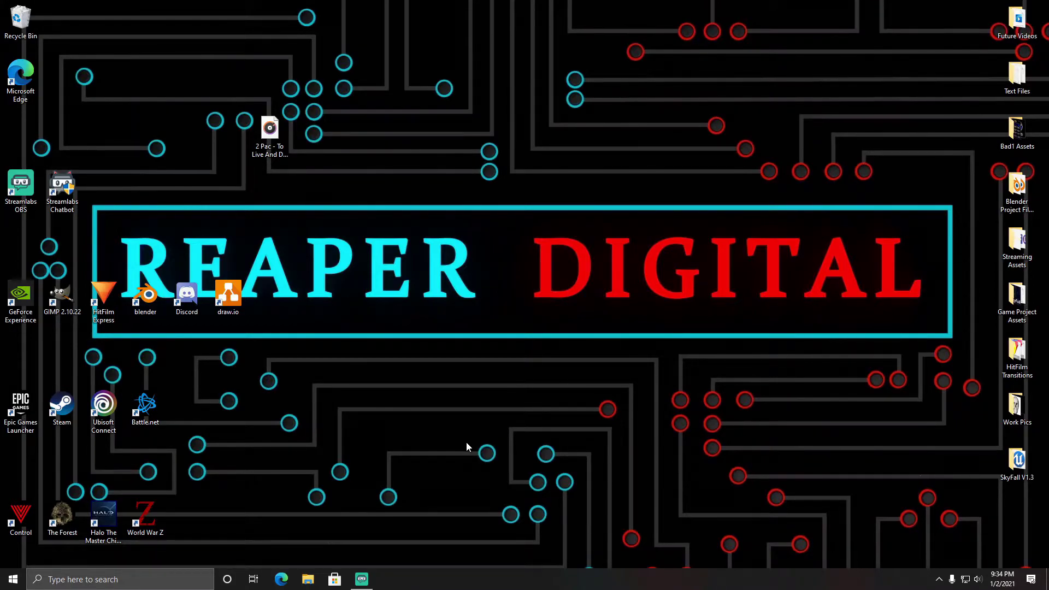
Step: Browse USB DRIVE (F:) and its MUSIC FOLDER in File Explorer, then minimize the window
{"action": "left_click", "coordinate": [308, 578]}
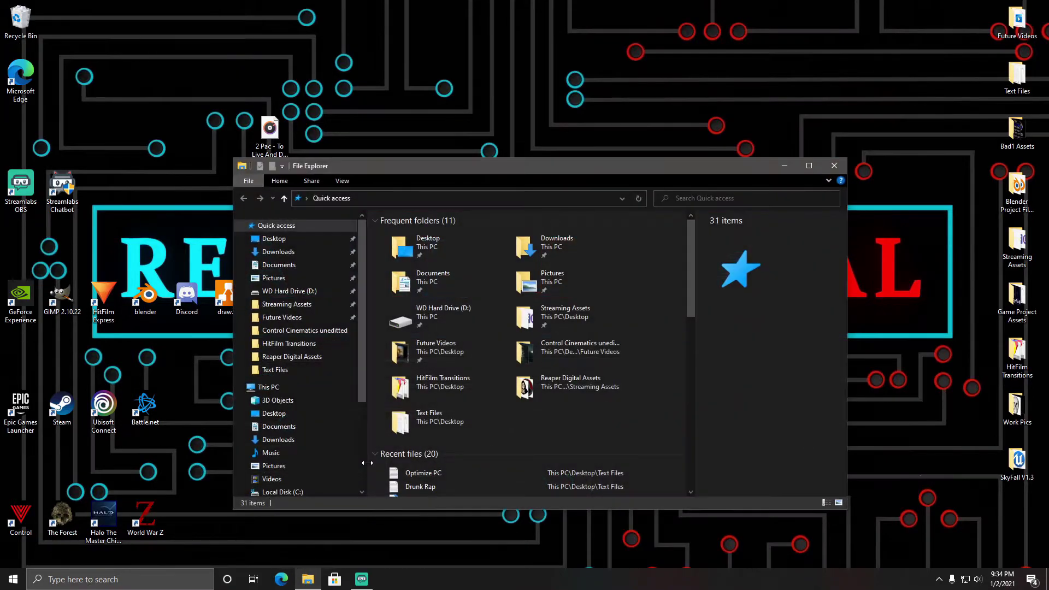
{"action": "scroll", "coordinate": [323, 352], "scroll_direction": "down", "scroll_amount": 2}
{"action": "scroll", "coordinate": [315, 350], "scroll_direction": "down", "scroll_amount": 3}
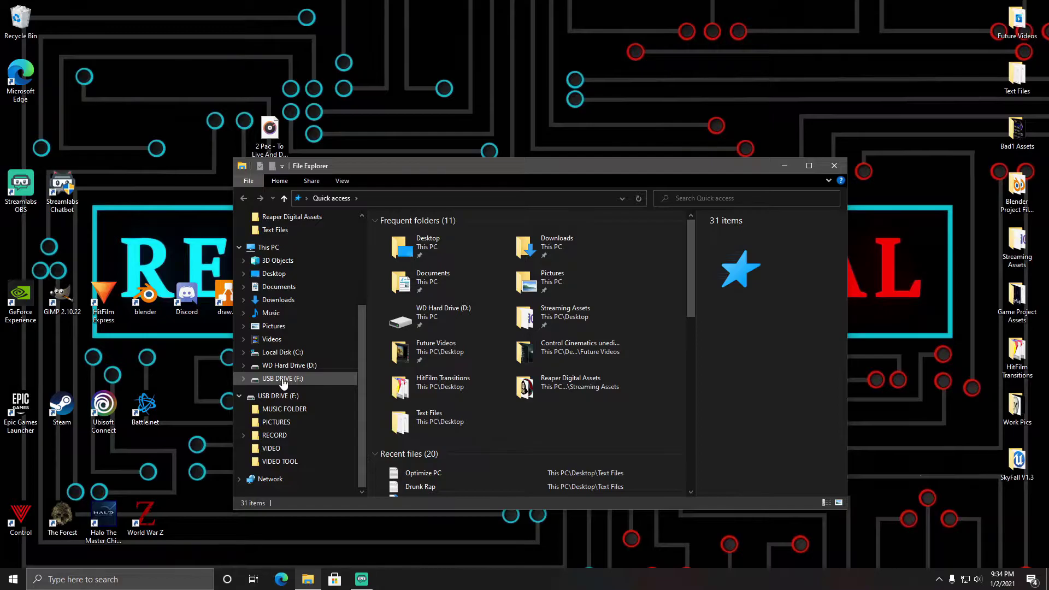
{"action": "left_click", "coordinate": [281, 380]}
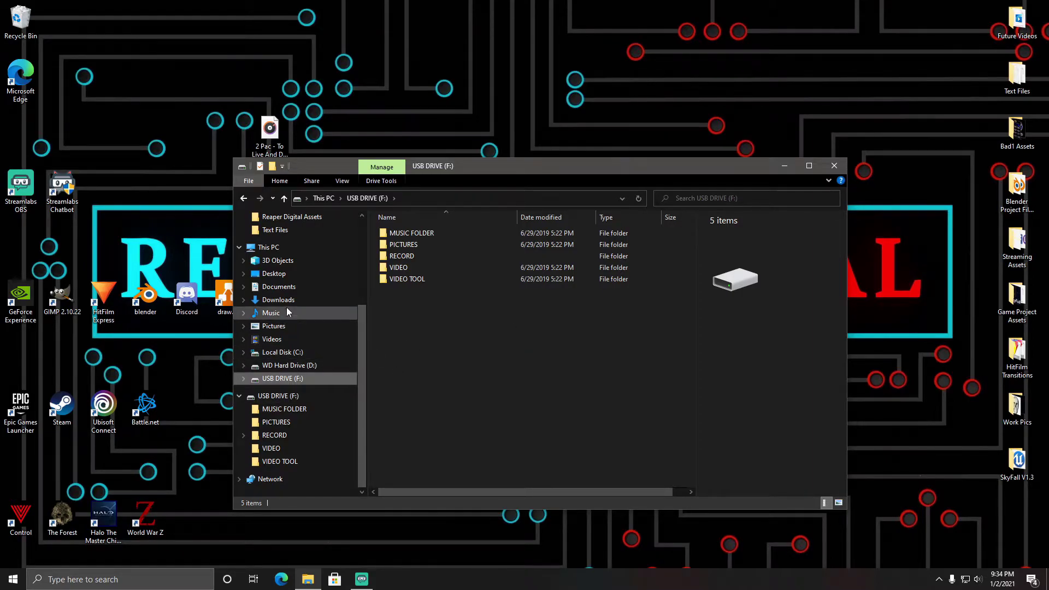
{"action": "double_click", "coordinate": [413, 233]}
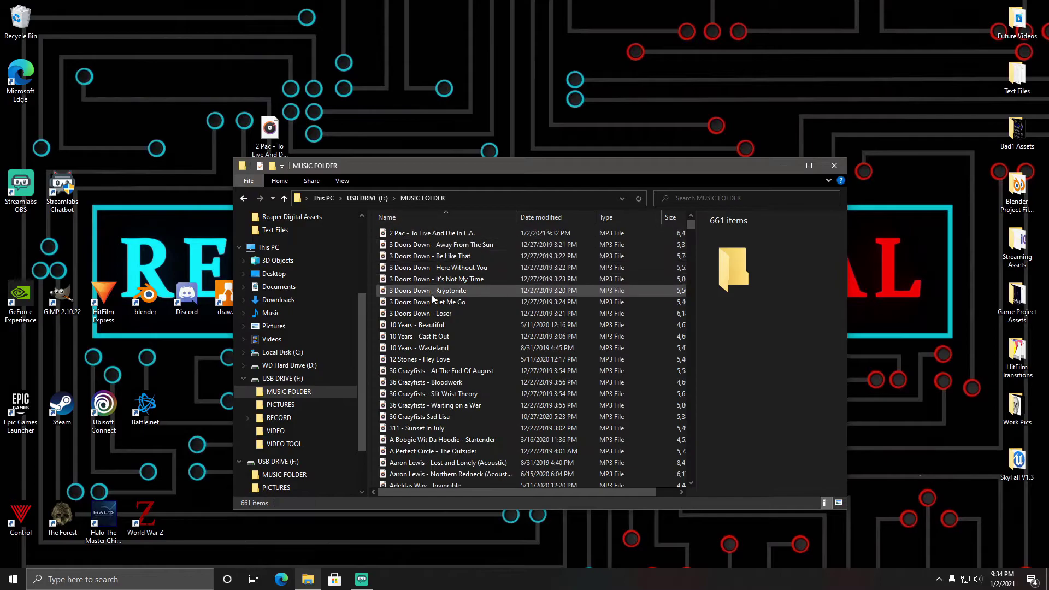
{"action": "left_click", "coordinate": [244, 197]}
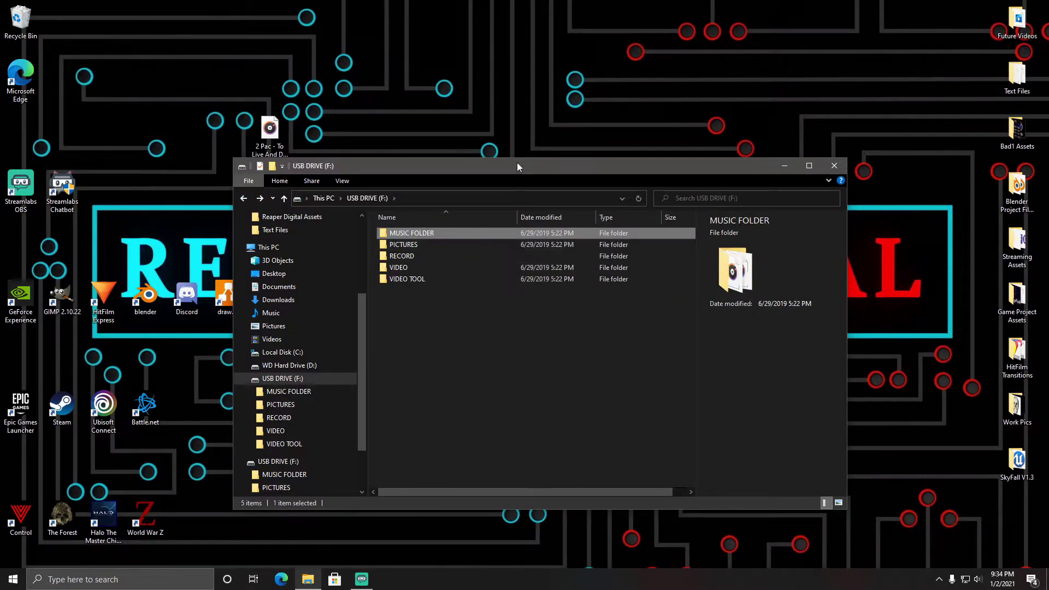
{"action": "left_click_drag", "start_coordinate": [517, 163], "coordinate": [463, 117]}
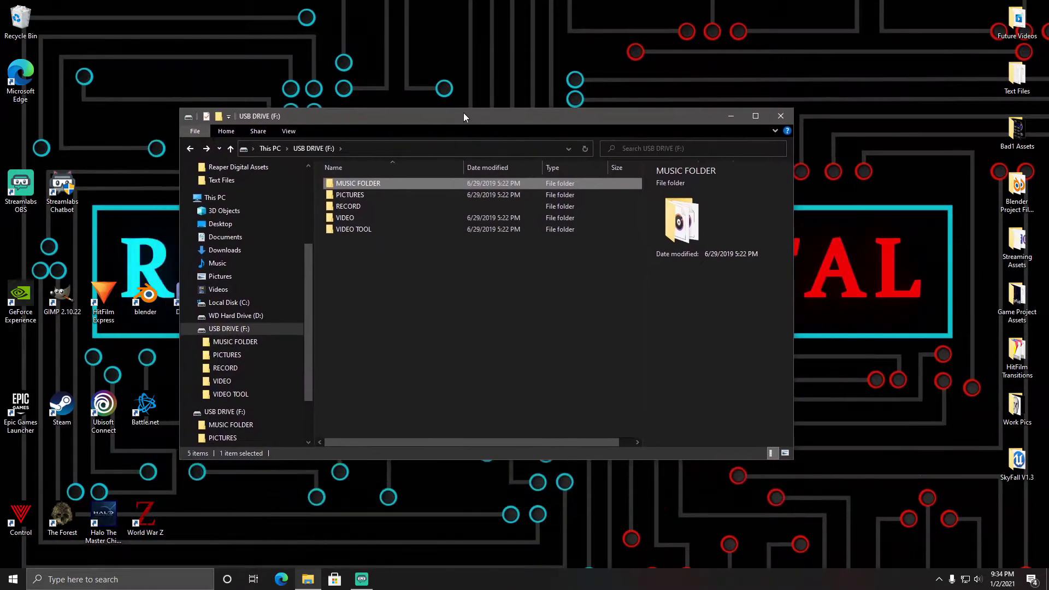
{"action": "left_click", "coordinate": [731, 116]}
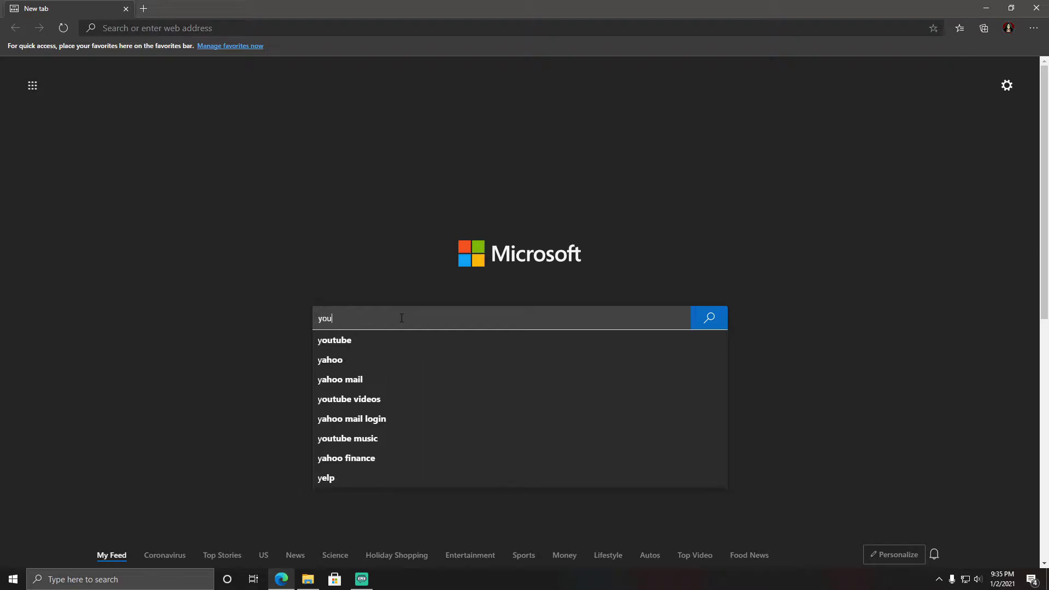
Step: Go to YouTube from a web search and search for 'eminem'
{"action": "key", "text": "Return"}
{"action": "left_click", "coordinate": [119, 137]}
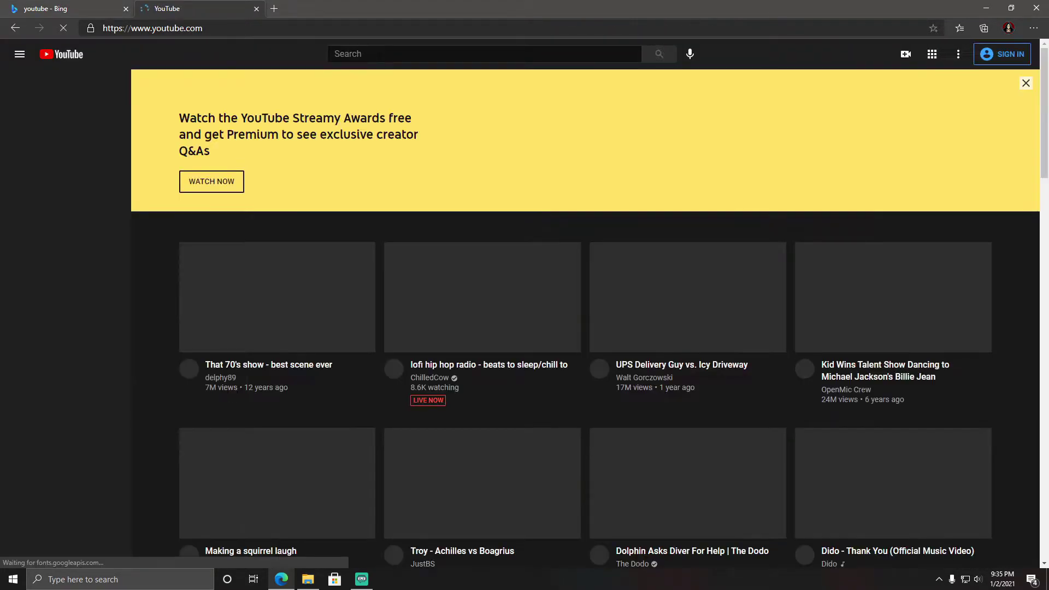
{"action": "left_click", "coordinate": [368, 54]}
{"action": "type", "text": "eminem"}
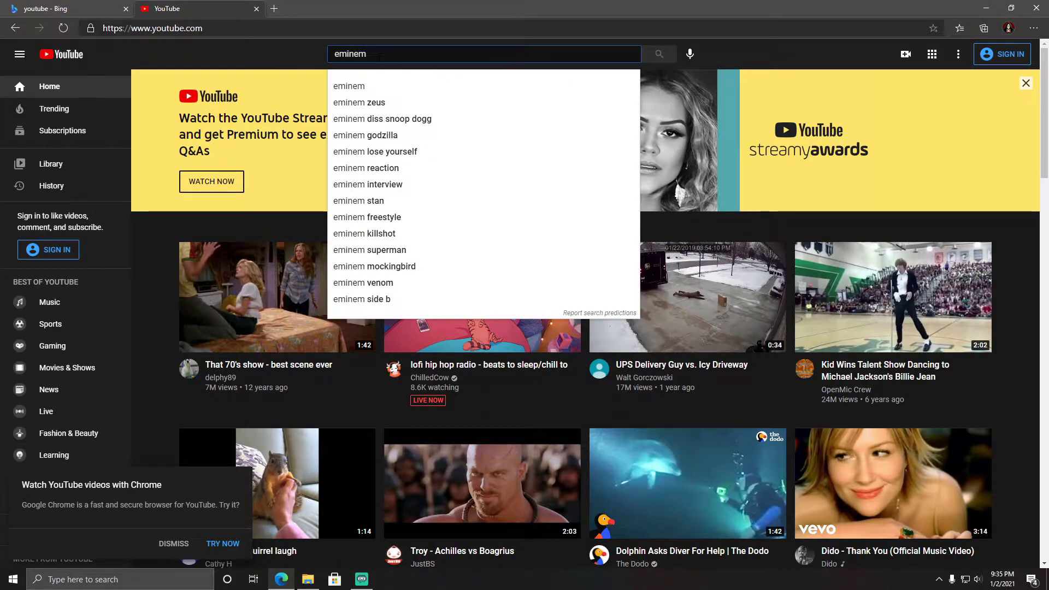
{"action": "key", "text": "Return"}
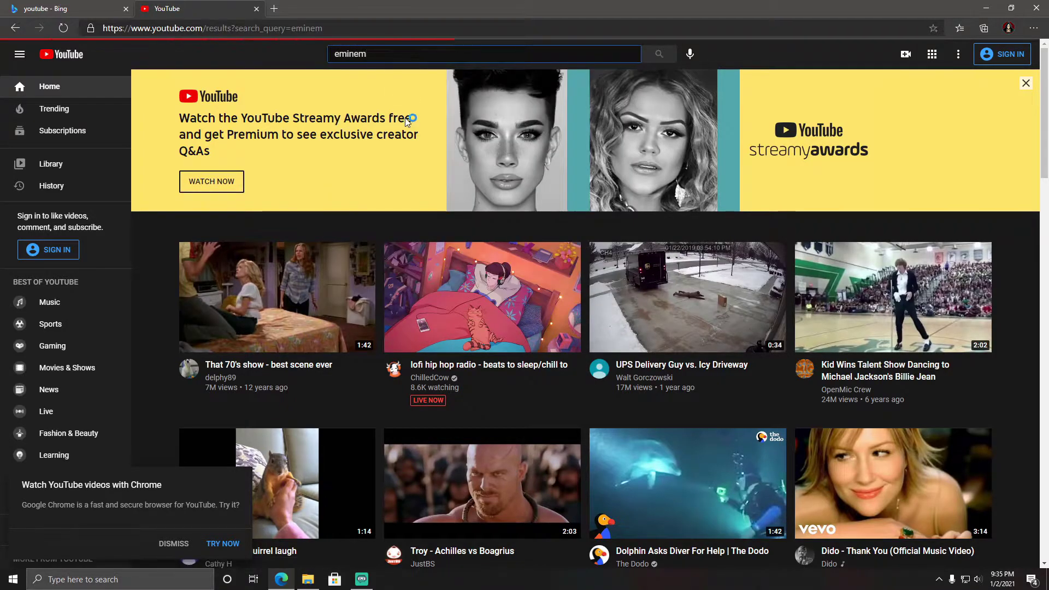
Step: Copy the web address of the 'Eminem - Godzilla (Lyric Video) ft. Juice WRLD' page
{"action": "scroll", "coordinate": [539, 257], "scroll_direction": "down", "scroll_amount": 4}
{"action": "scroll", "coordinate": [549, 271], "scroll_direction": "up", "scroll_amount": 3}
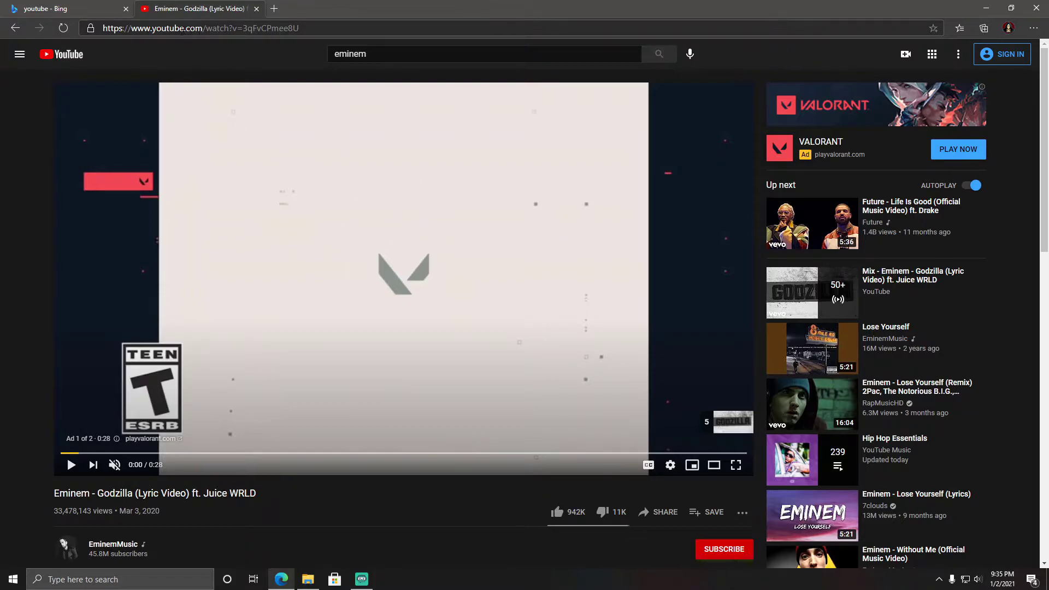
{"action": "right_click", "coordinate": [210, 28]}
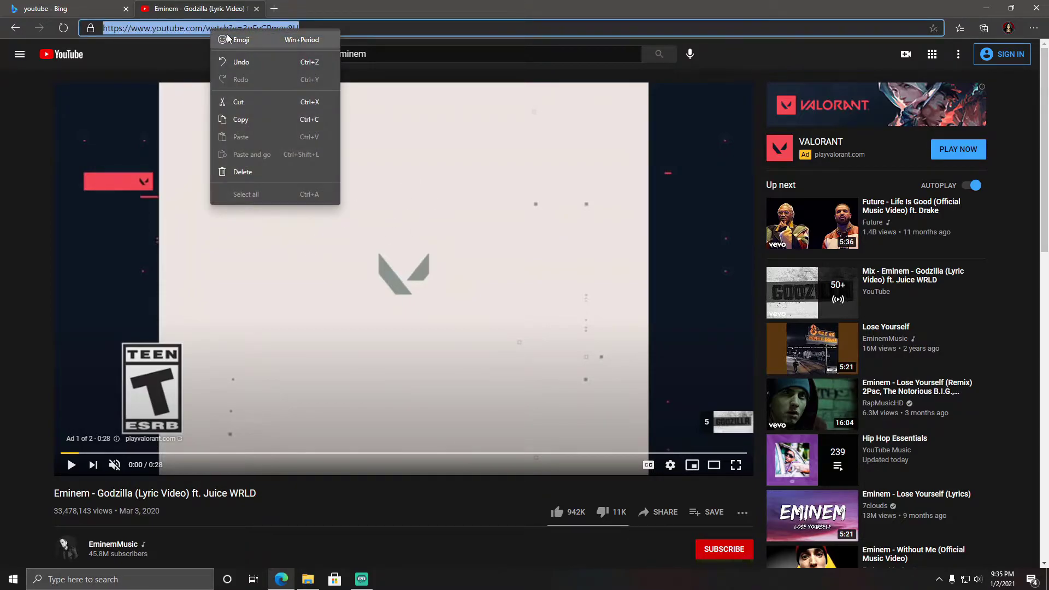
{"action": "left_click", "coordinate": [241, 119]}
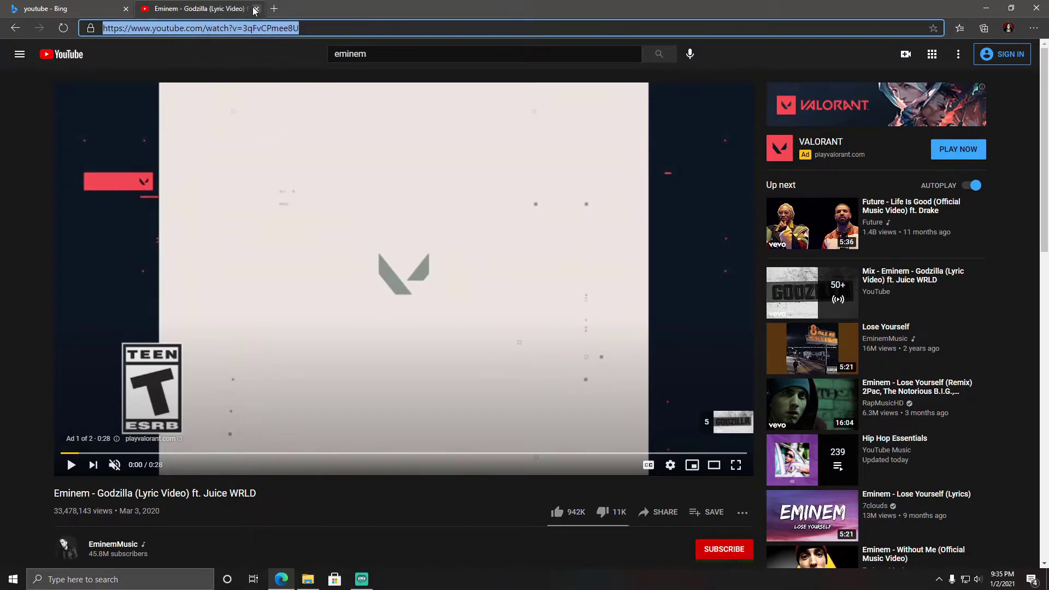
Step: In a new tab, search the web for 'ytmp3' to reach the ytmp3.cc converter
{"action": "left_click", "coordinate": [274, 9]}
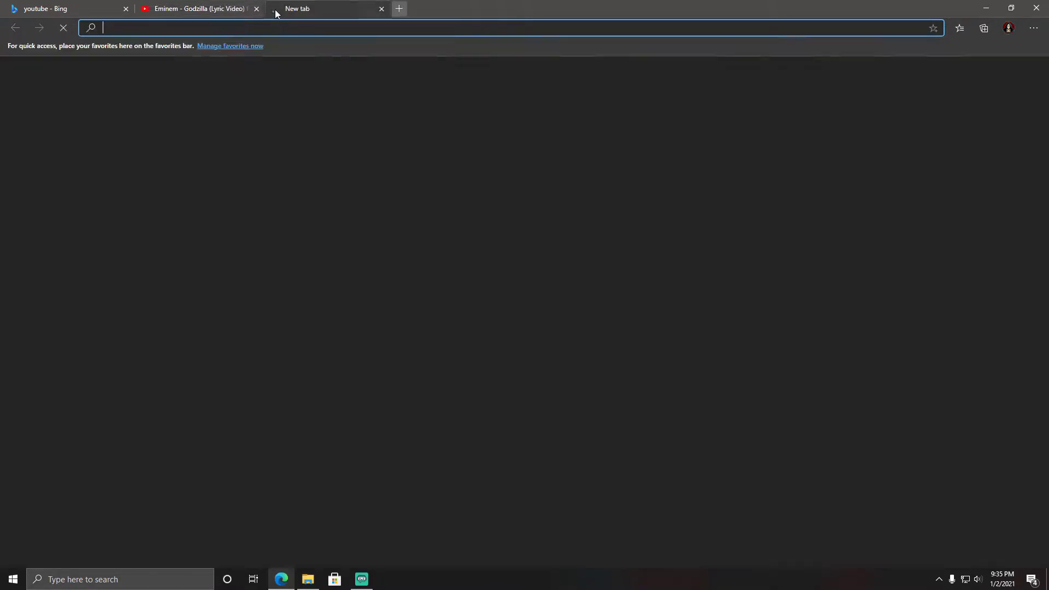
{"action": "left_click", "coordinate": [386, 319]}
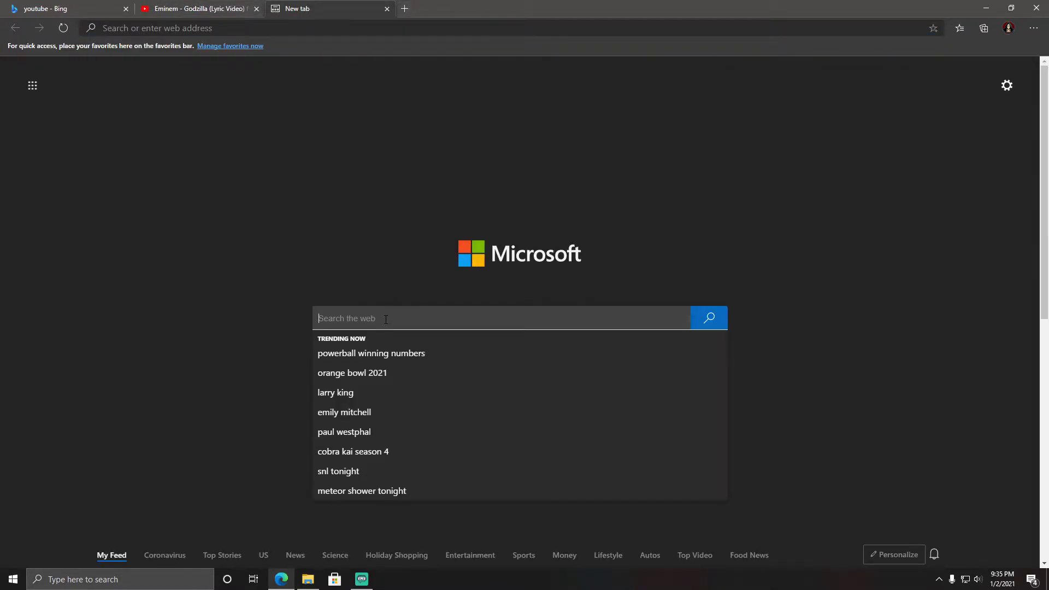
{"action": "type", "text": "ytmp"}
{"action": "key", "text": "Return"}
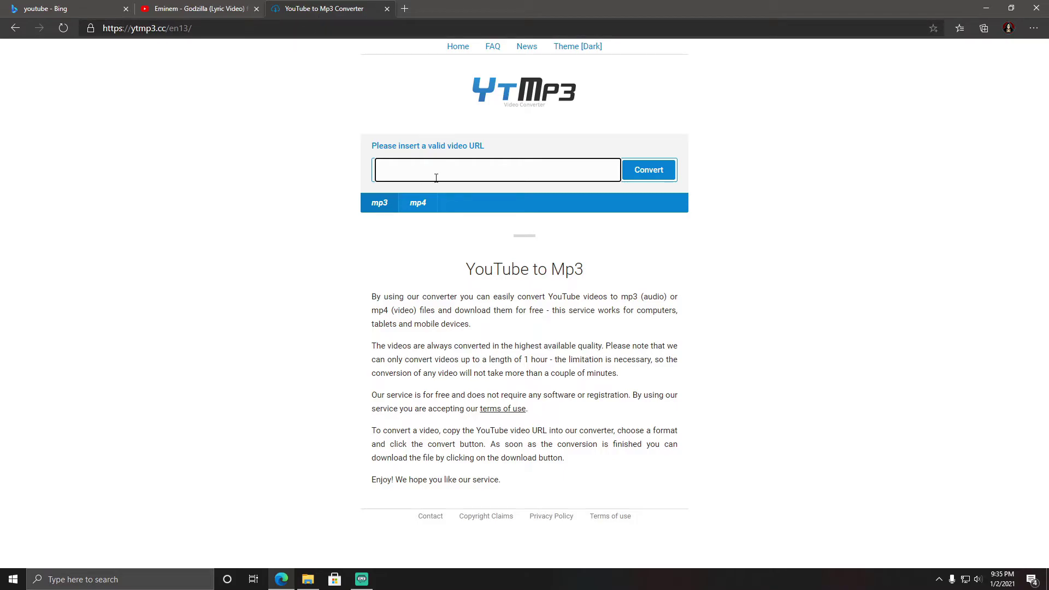
Step: Paste the Godzilla video link into YTMP3 and convert it to mp3
{"action": "left_click", "coordinate": [380, 204]}
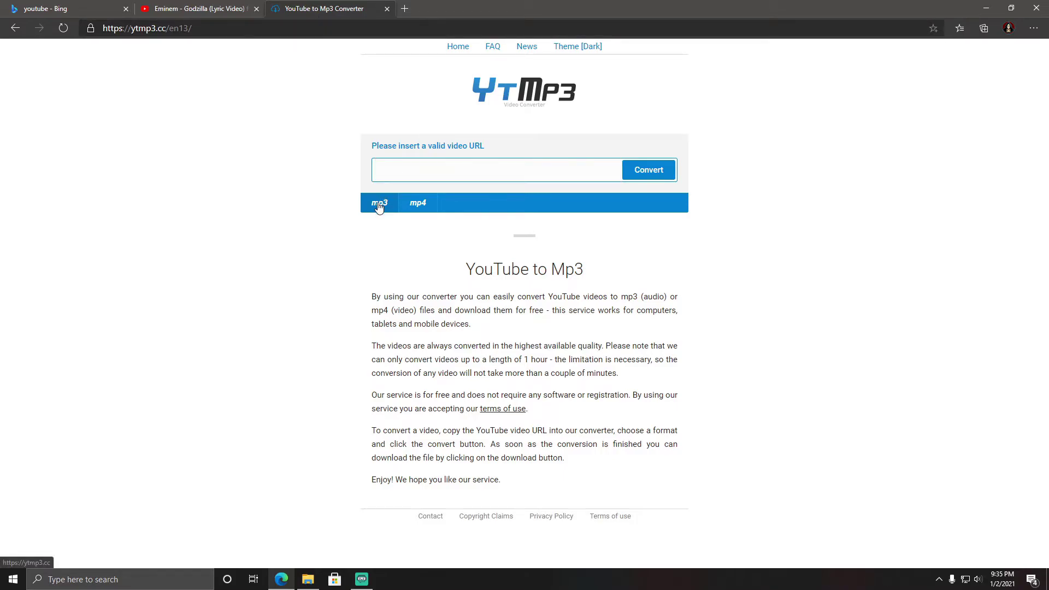
{"action": "left_click", "coordinate": [417, 171]}
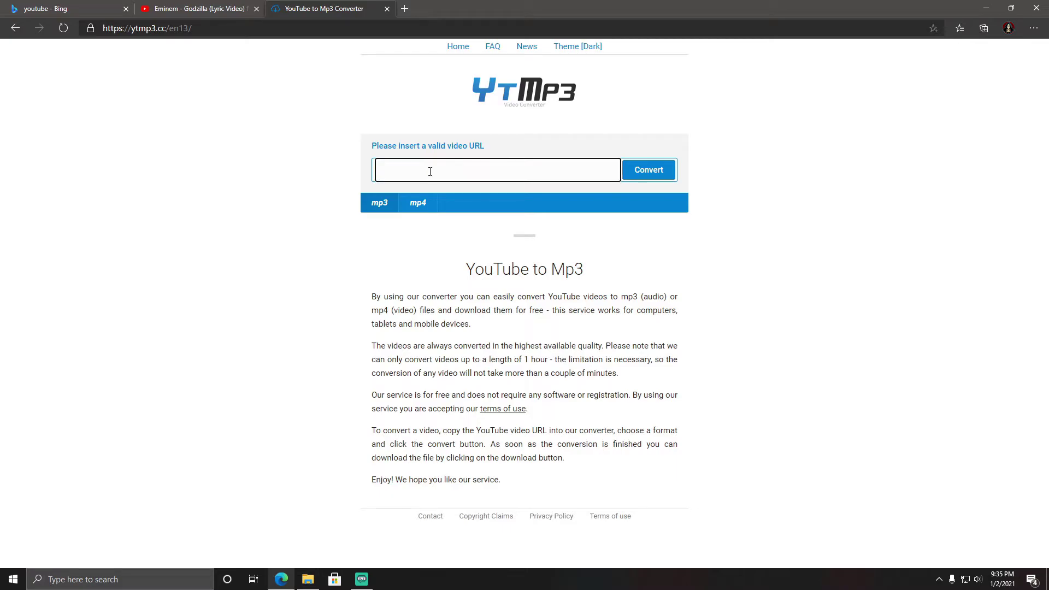
{"action": "right_click", "coordinate": [430, 171]}
{"action": "left_click", "coordinate": [465, 280]}
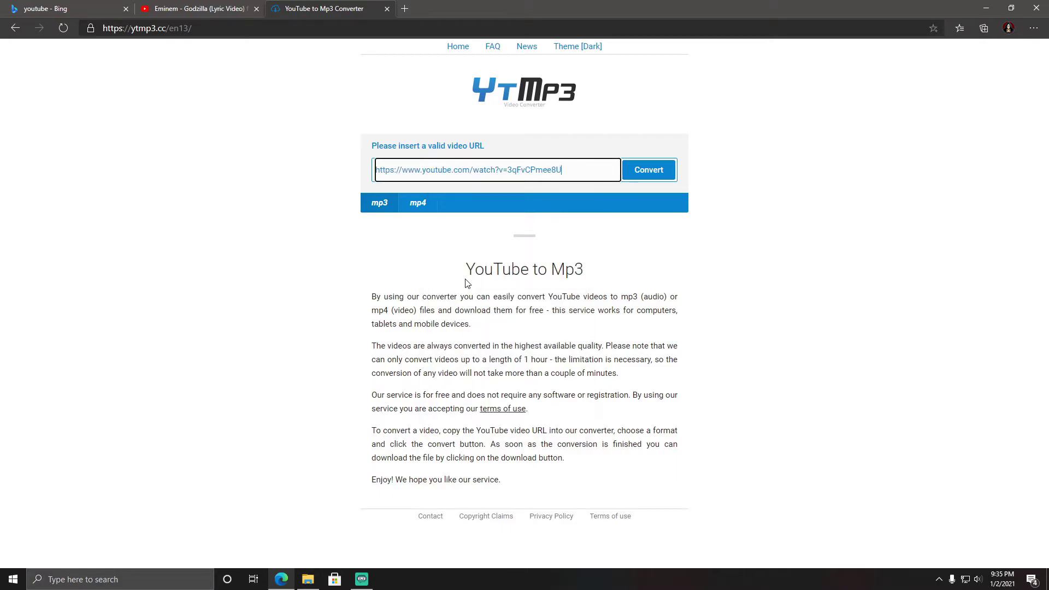
{"action": "left_click", "coordinate": [653, 174]}
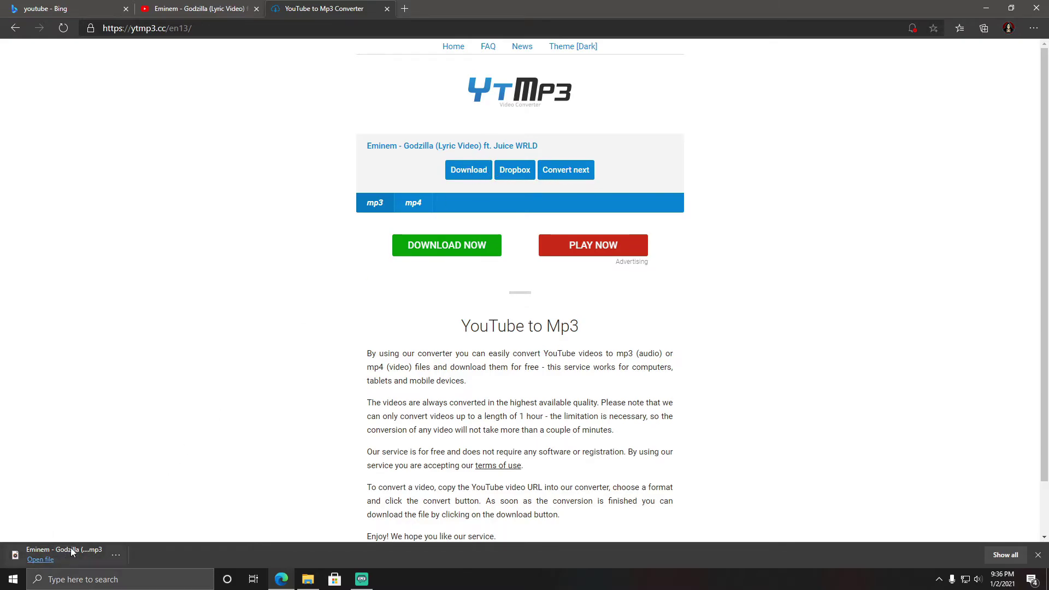
Step: Reset the converter and copy the Godzilla video's address again from its tab
{"action": "left_click", "coordinate": [559, 168]}
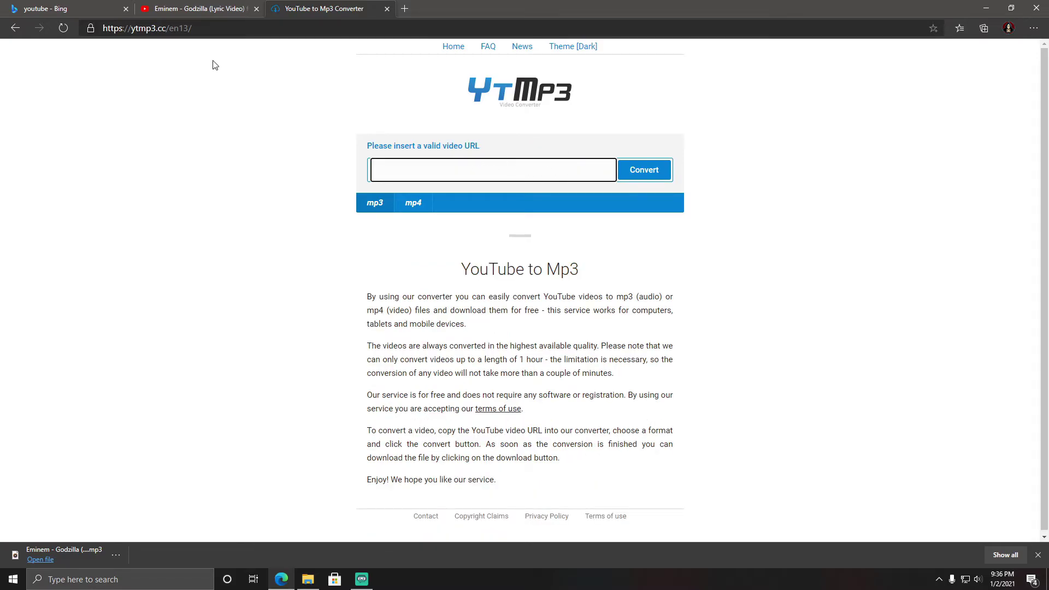
{"action": "left_click", "coordinate": [188, 9]}
{"action": "left_click", "coordinate": [341, 28]}
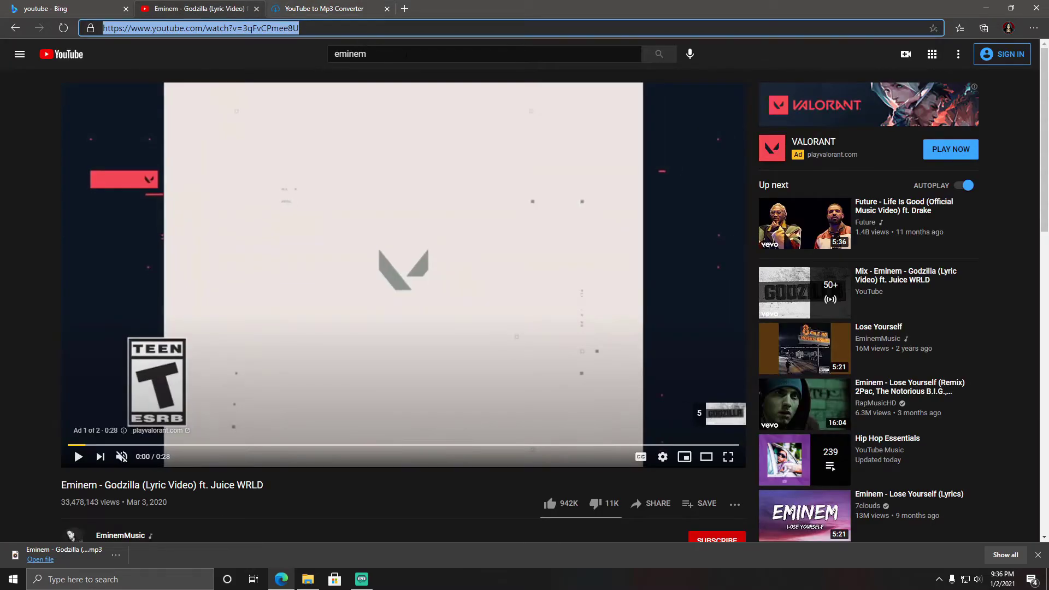
{"action": "double_click", "coordinate": [405, 55]}
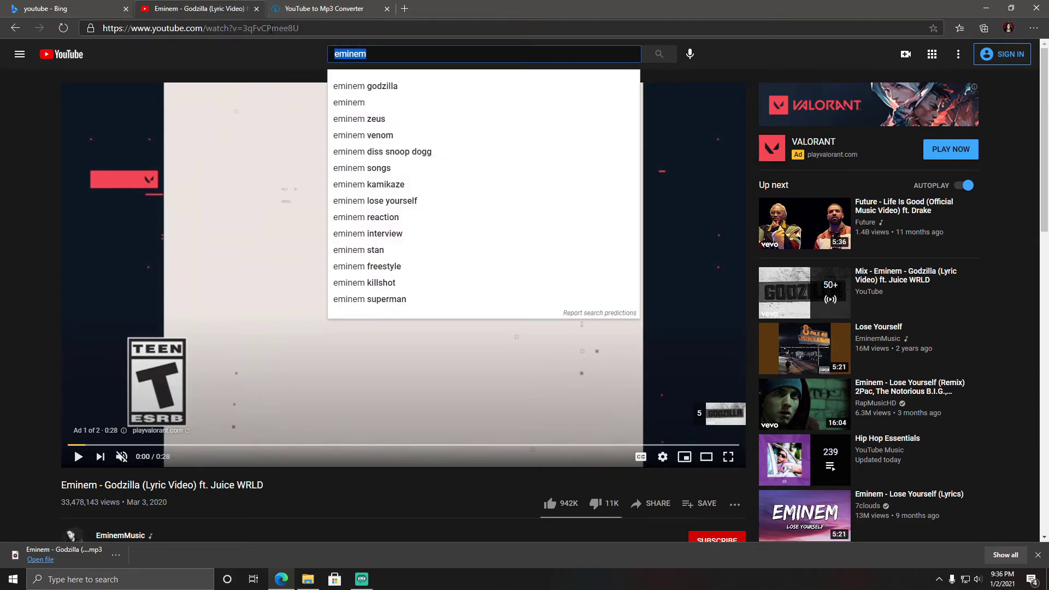
{"action": "right_click", "coordinate": [270, 29]}
{"action": "left_click", "coordinate": [300, 119]}
{"action": "key", "text": "ctrl+Tab"}
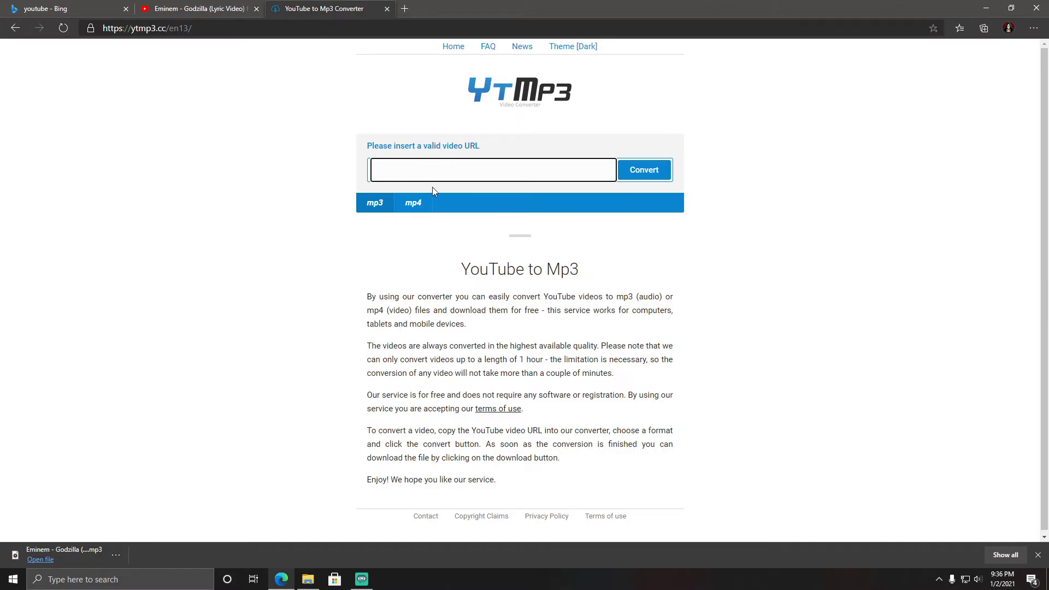
Step: Close Edge and drag the Eminem Godzilla MP3 from Downloads onto the desktop
{"action": "left_click", "coordinate": [1035, 9]}
{"action": "left_click", "coordinate": [308, 580]}
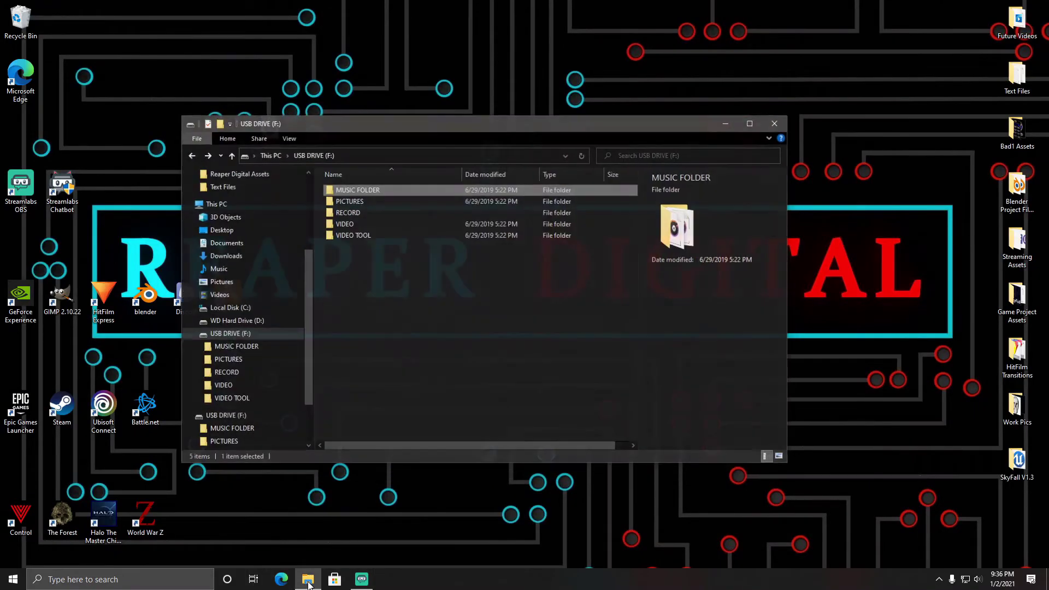
{"action": "left_click_drag", "start_coordinate": [447, 121], "coordinate": [665, 87]}
{"action": "scroll", "coordinate": [448, 230], "scroll_direction": "up", "scroll_amount": 4}
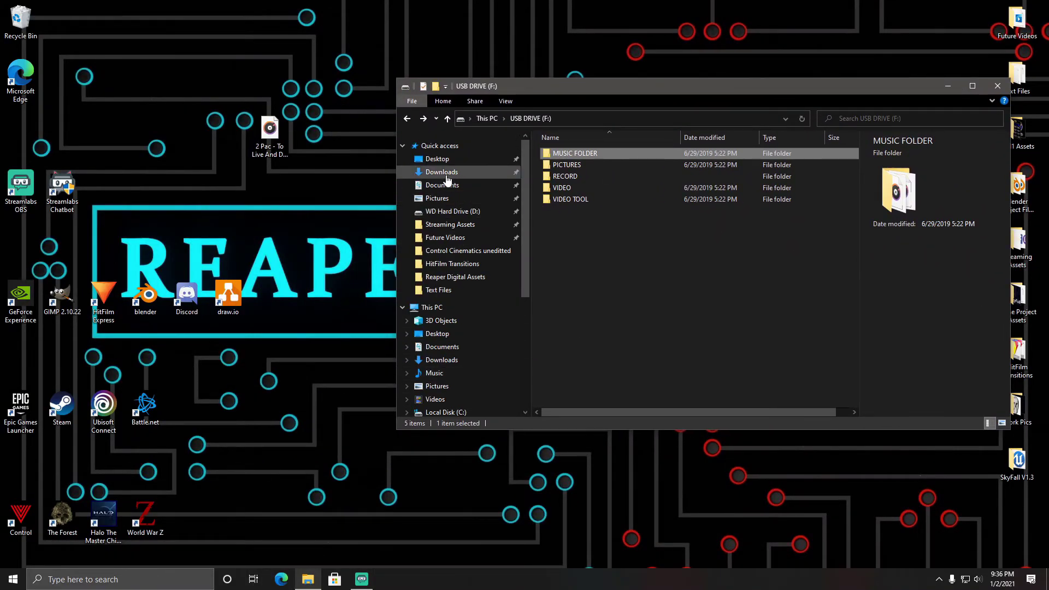
{"action": "left_click", "coordinate": [442, 172]}
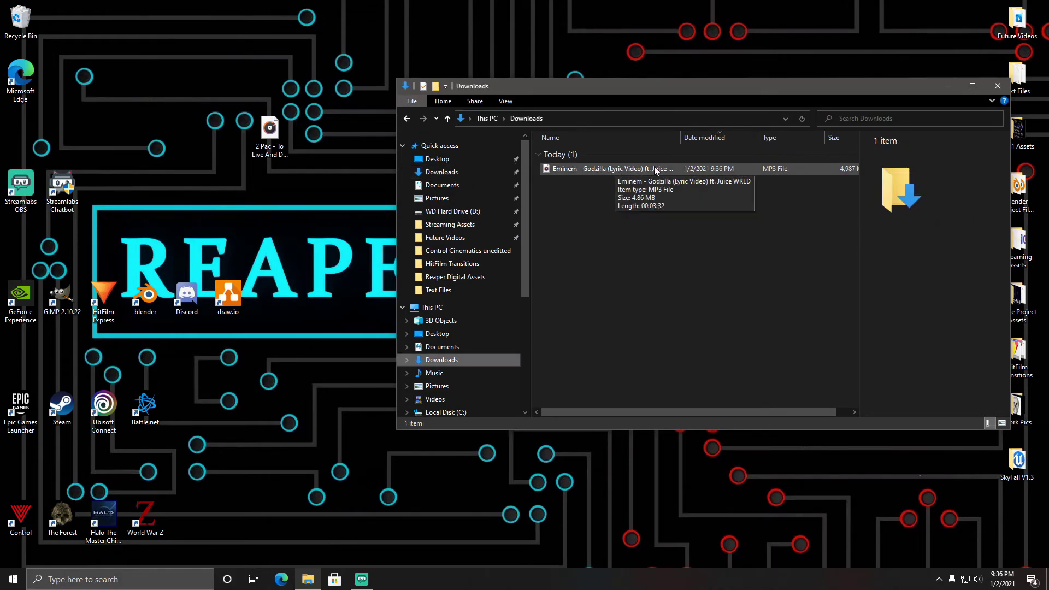
{"action": "left_click_drag", "start_coordinate": [662, 171], "coordinate": [335, 202]}
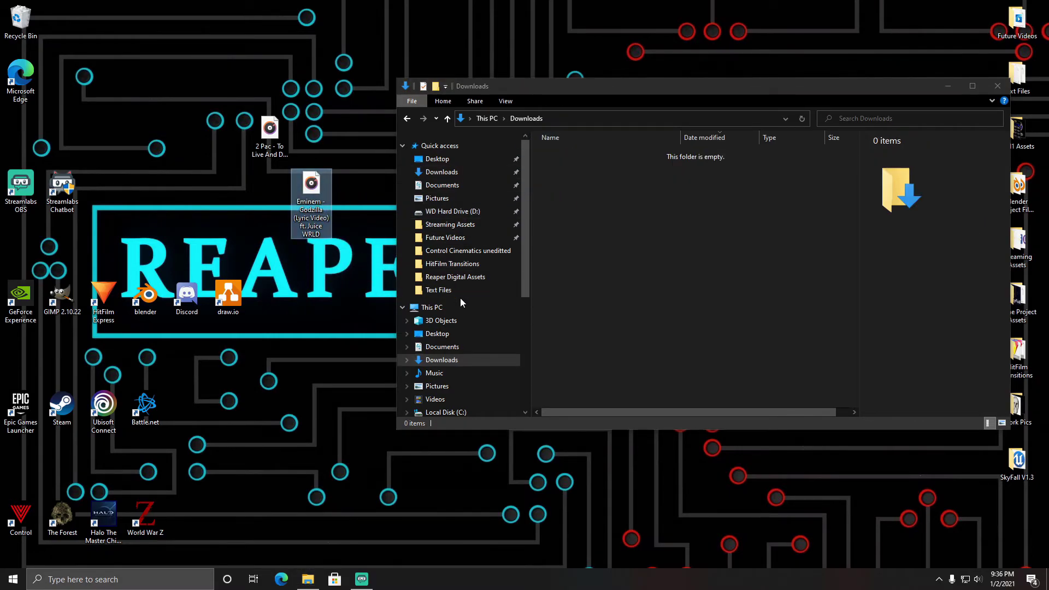
Step: Copy the MP3 from the desktop into USB DRIVE (F:)'s MUSIC FOLDER and close File Explorer
{"action": "scroll", "coordinate": [462, 296], "scroll_direction": "down", "scroll_amount": 2}
{"action": "scroll", "coordinate": [463, 298], "scroll_direction": "down", "scroll_amount": 3}
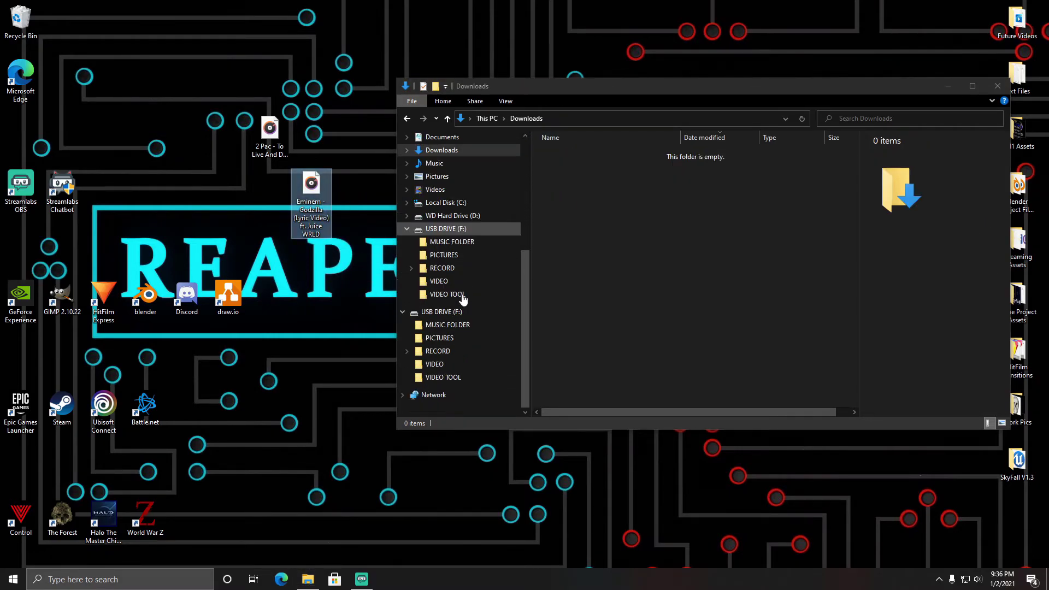
{"action": "left_click", "coordinate": [445, 230]}
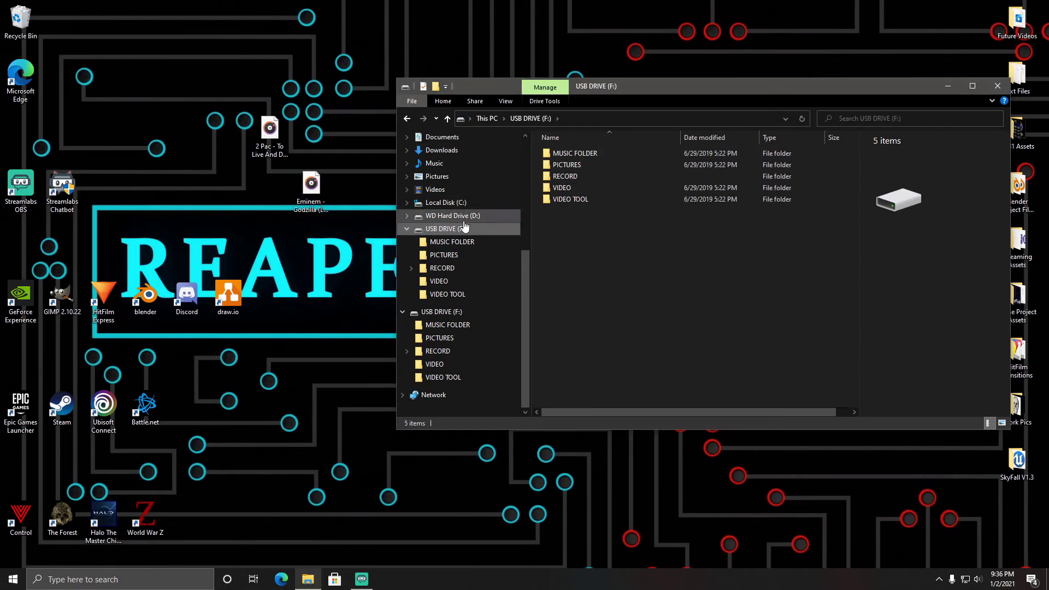
{"action": "left_click", "coordinate": [446, 243]}
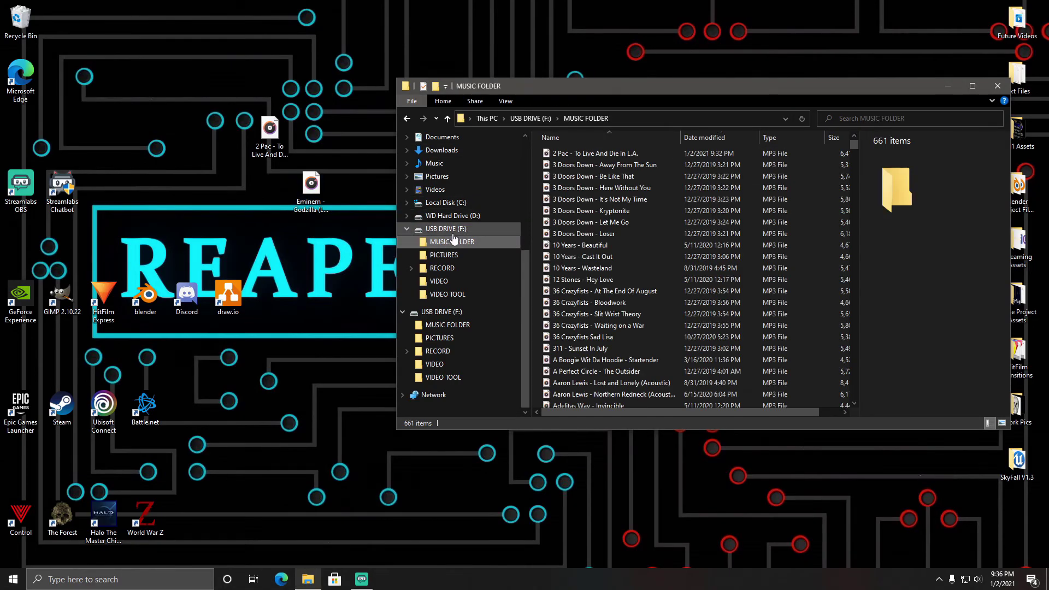
{"action": "left_click", "coordinate": [451, 229]}
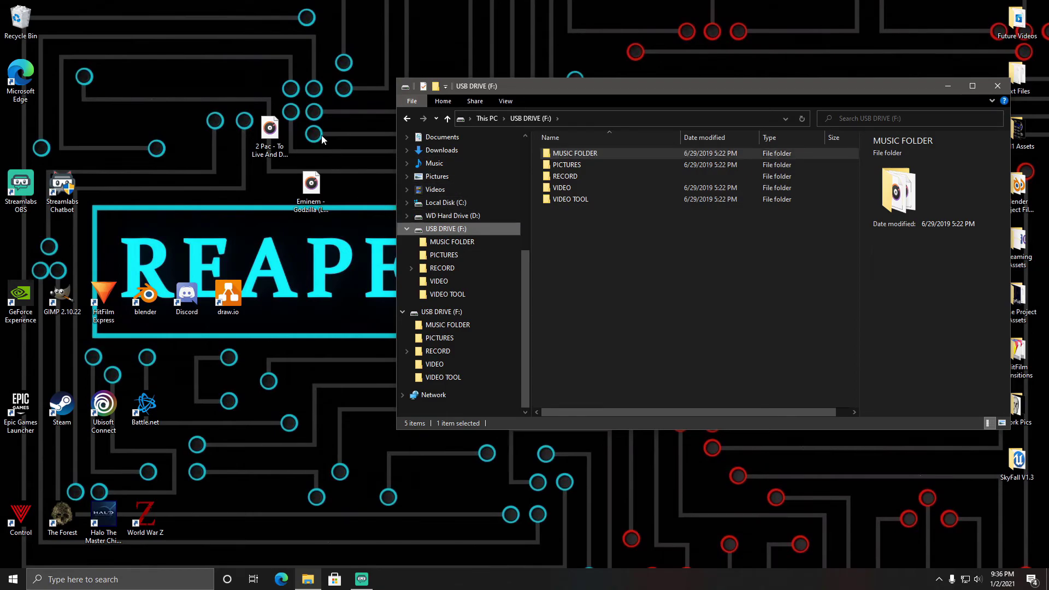
{"action": "left_click_drag", "start_coordinate": [305, 184], "coordinate": [581, 154]}
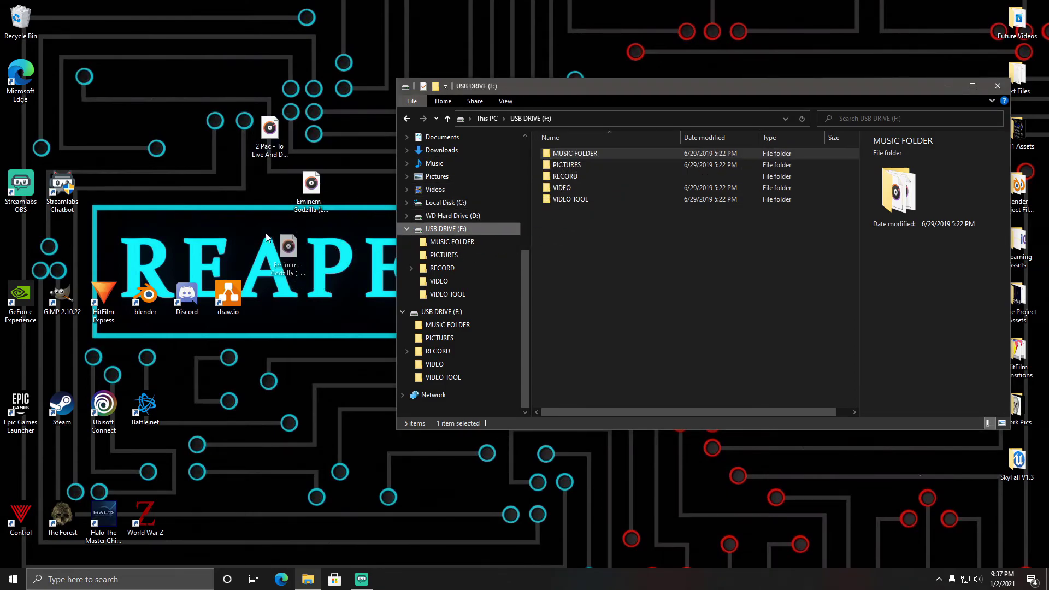
{"action": "left_click", "coordinate": [273, 206]}
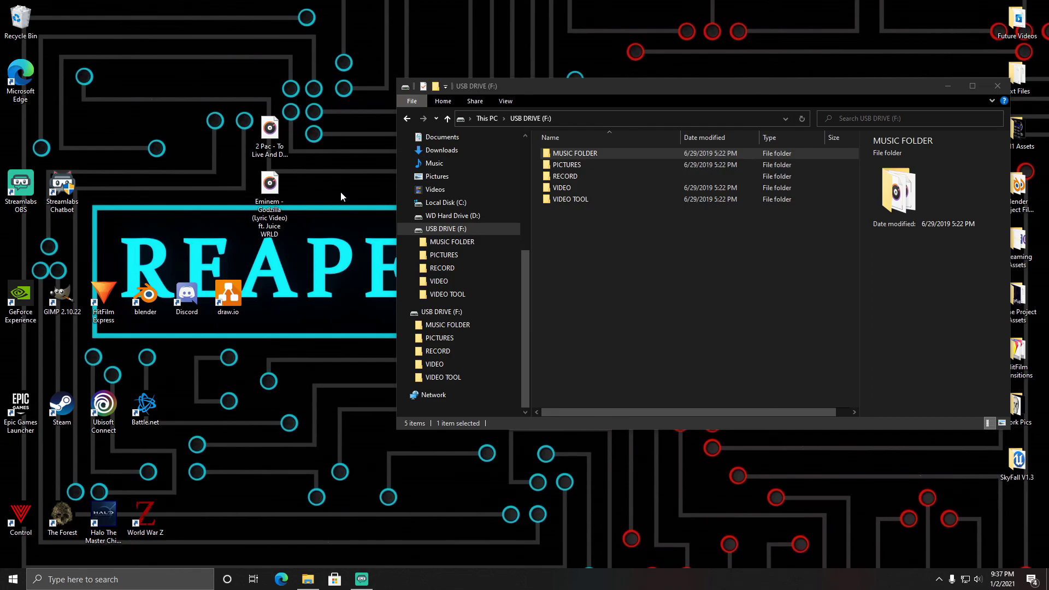
{"action": "left_click", "coordinate": [998, 86]}
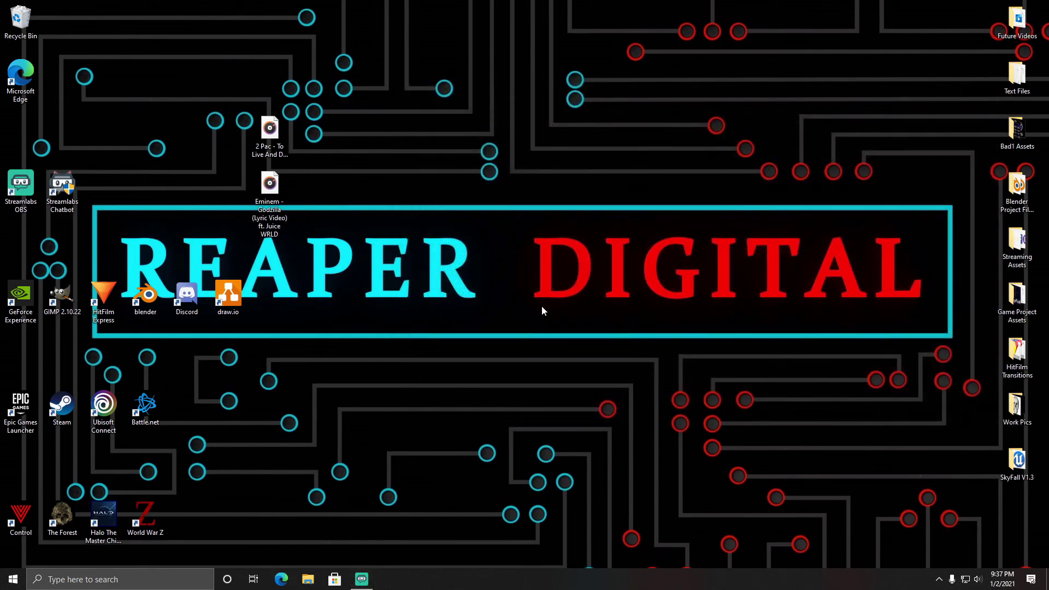